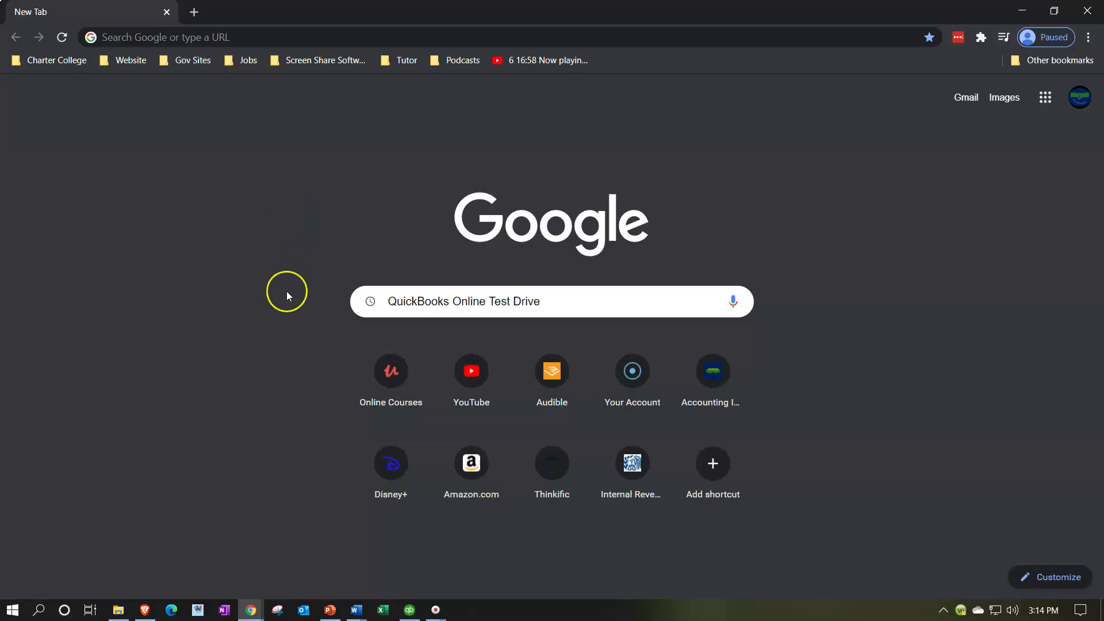
Run a Google search for 'QuickBooks Online Test Drive'.
click(591, 304)
key(Return)
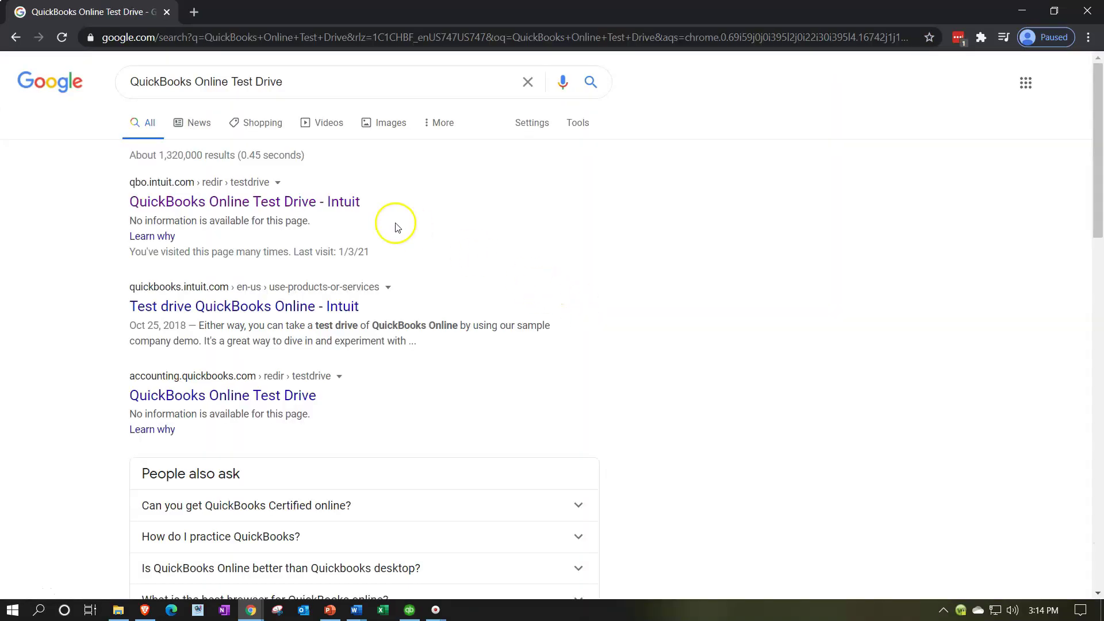
Open the first test drive result, pass the 'I'm not a robot' check, and continue into the sample company.
click(340, 202)
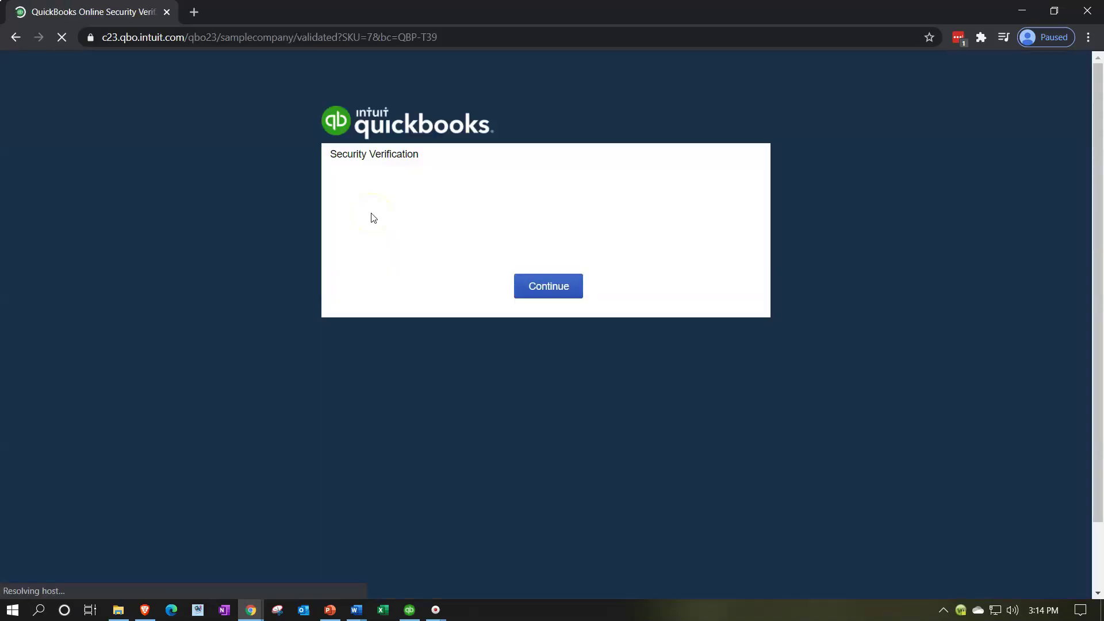
click(458, 214)
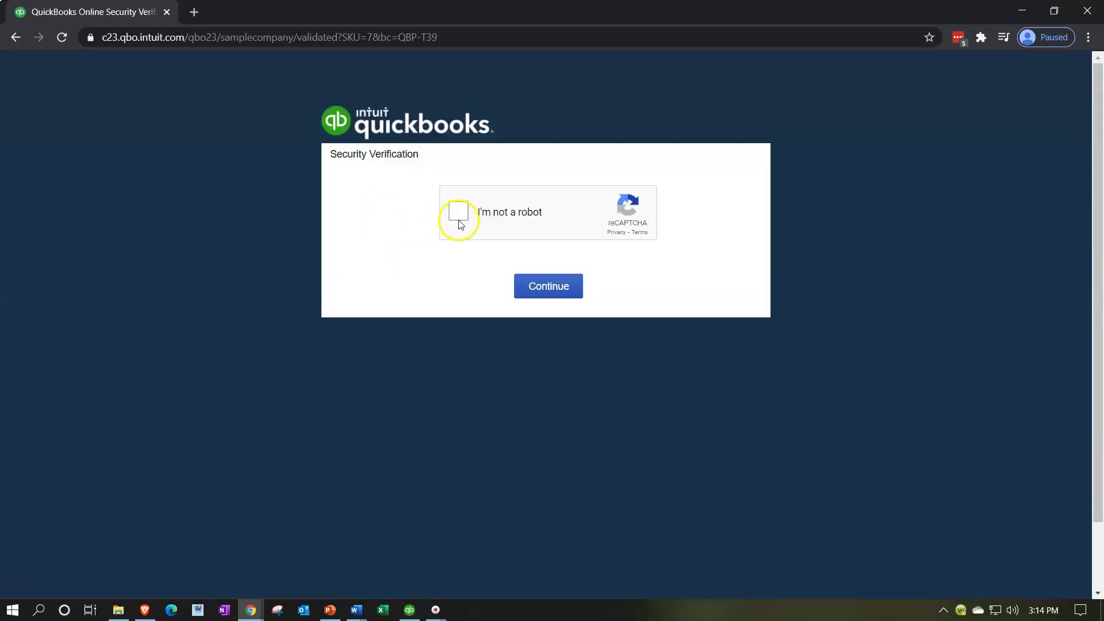
click(538, 282)
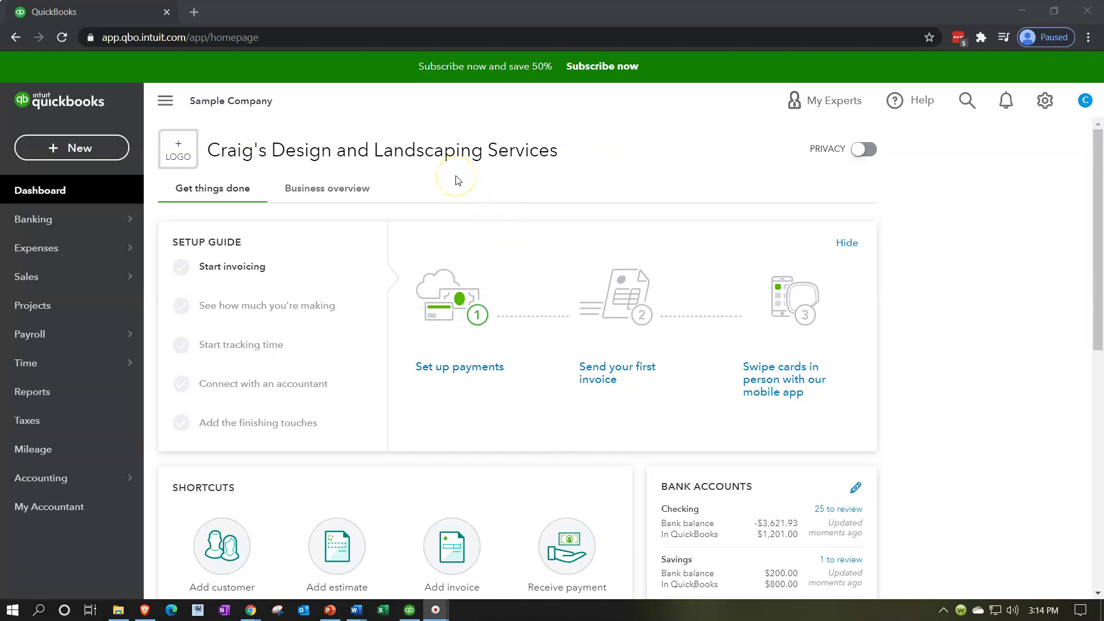
click(770, 367)
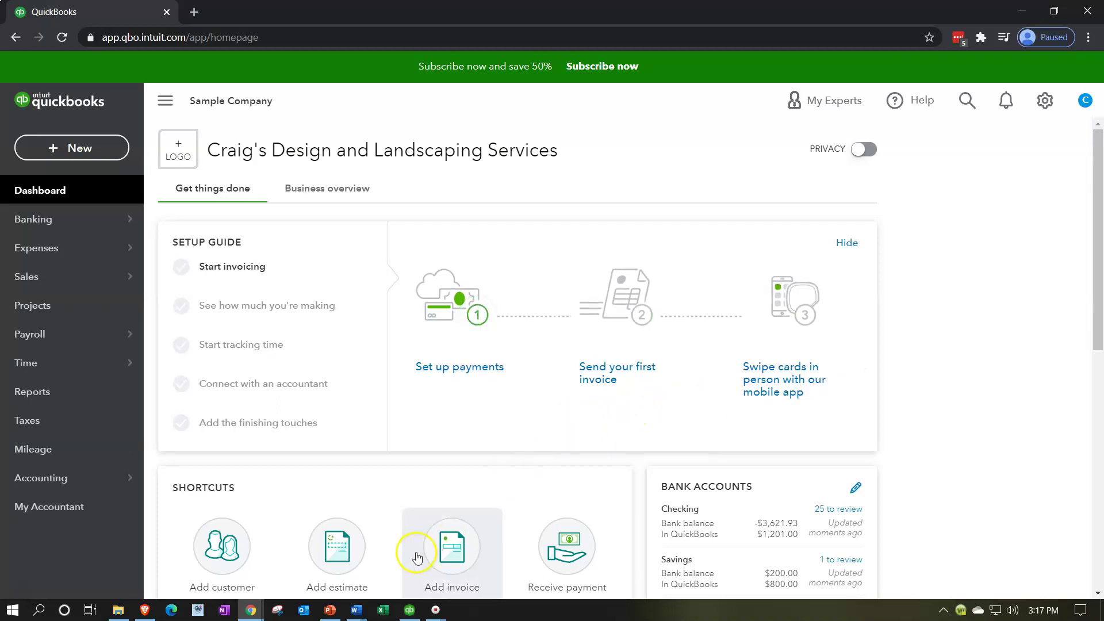
Bring QuickBooks Desktop's Rental company forward and look over Edit > Preferences before closing it.
click(414, 609)
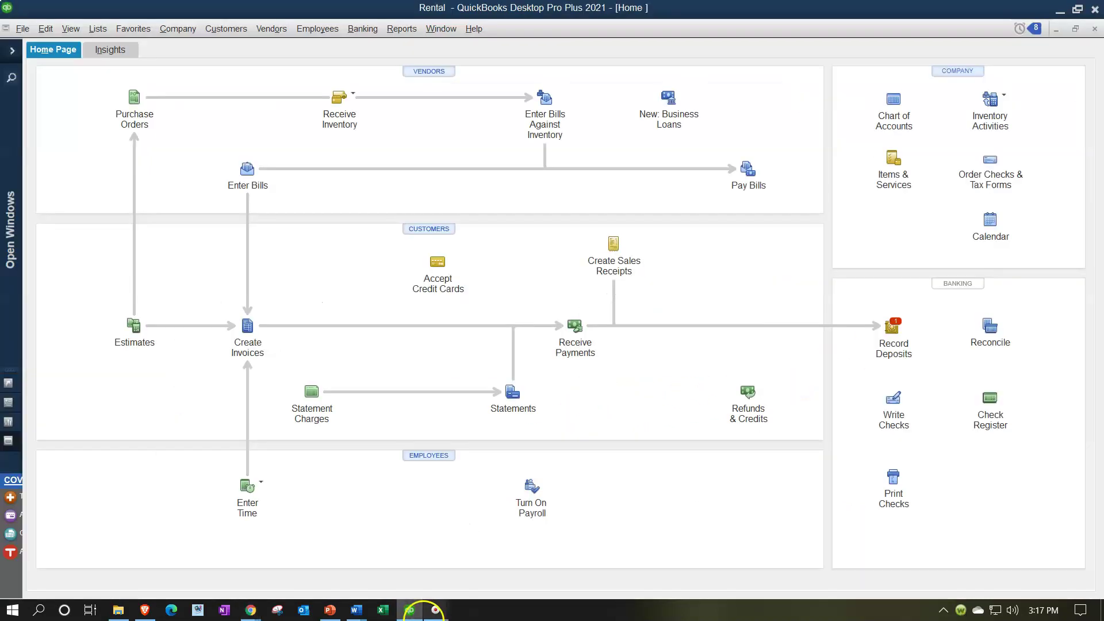
mouse_move(430, 614)
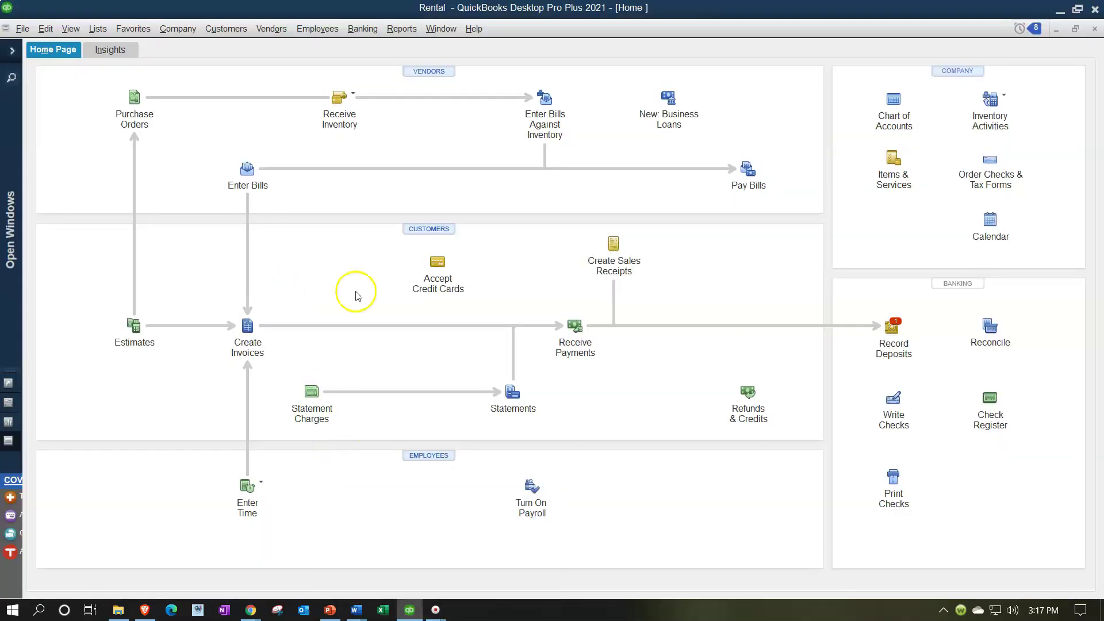
click(50, 31)
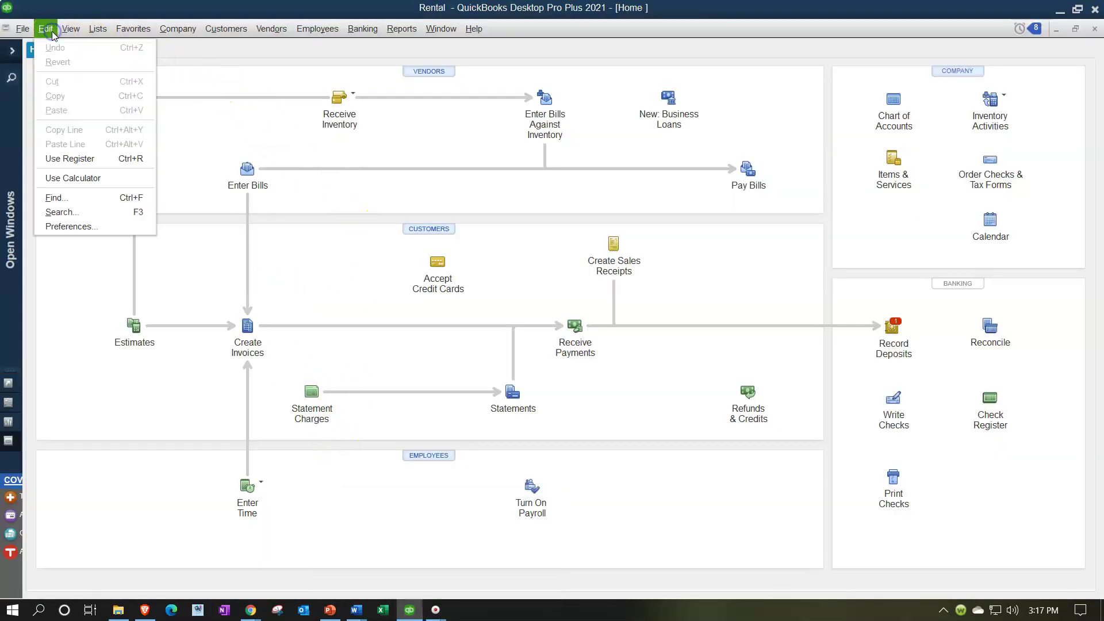
click(83, 228)
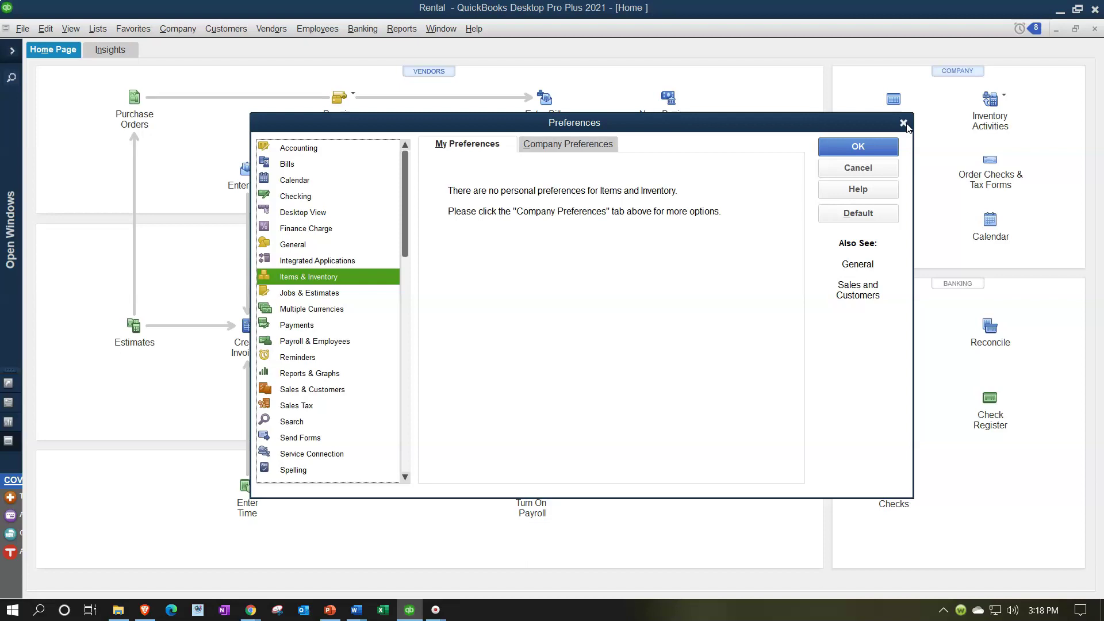
click(904, 123)
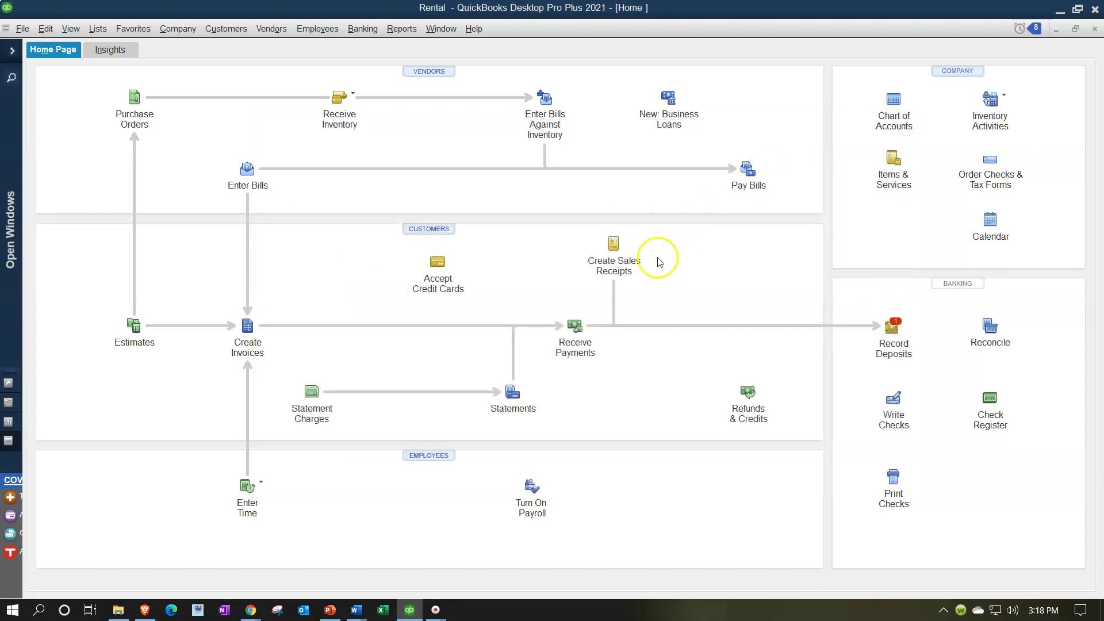
Minimize QuickBooks Desktop and explore the gear settings menu in QuickBooks Online.
click(411, 611)
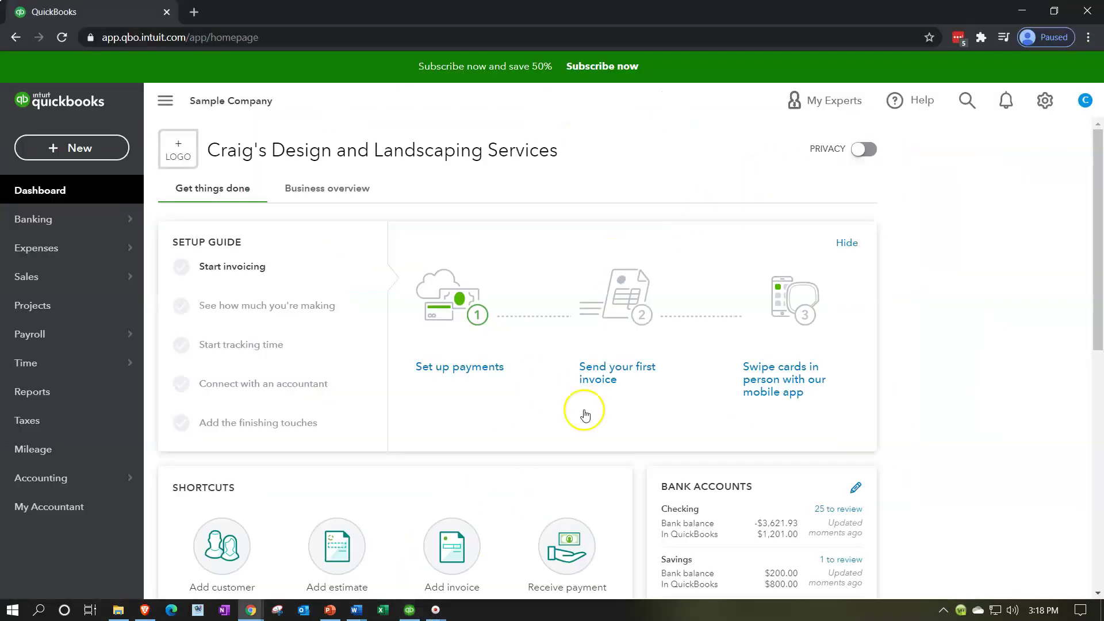
click(1045, 103)
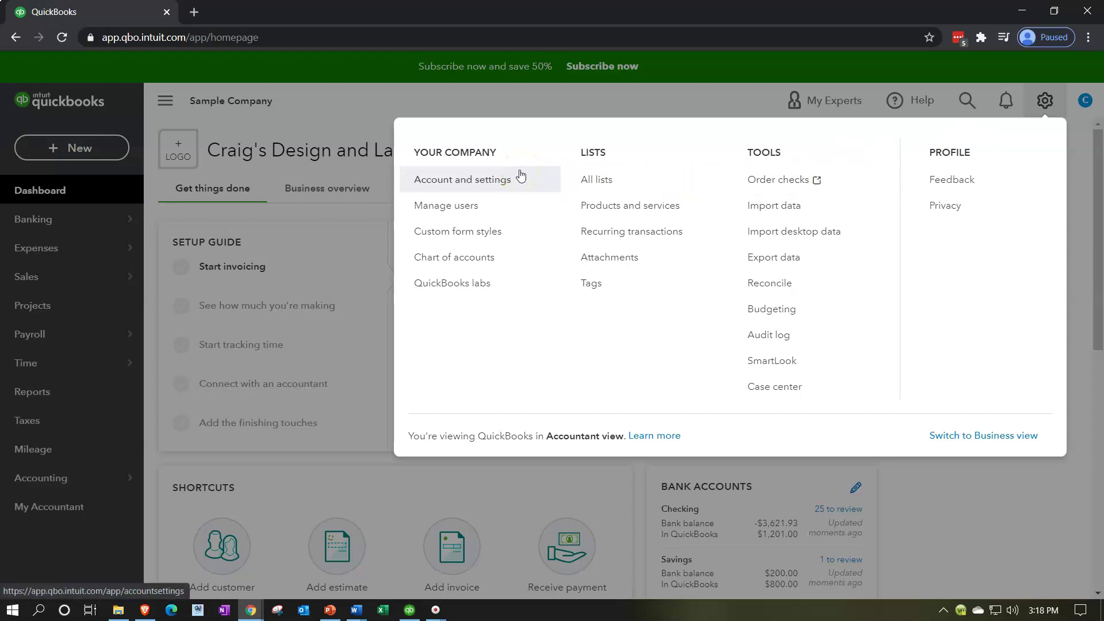
click(1053, 101)
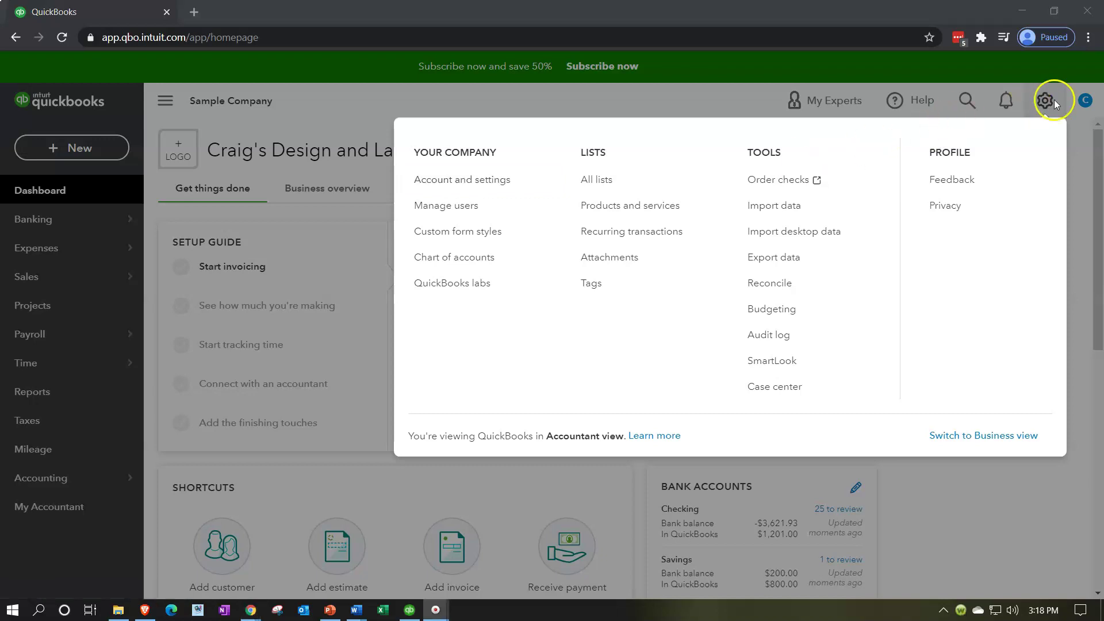
click(504, 181)
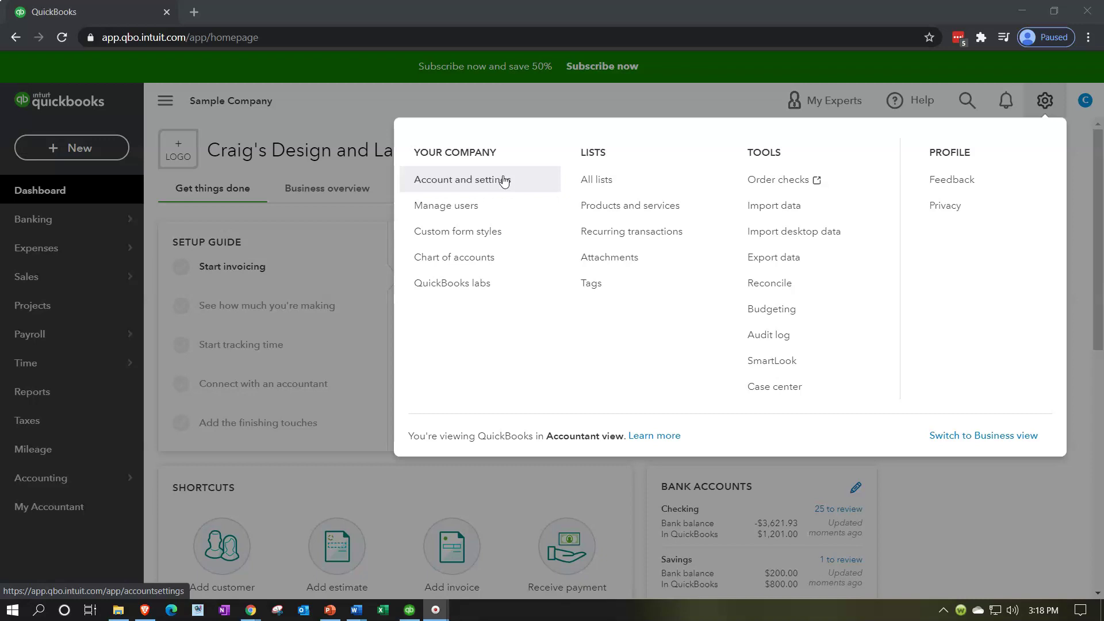
click(112, 157)
click(496, 183)
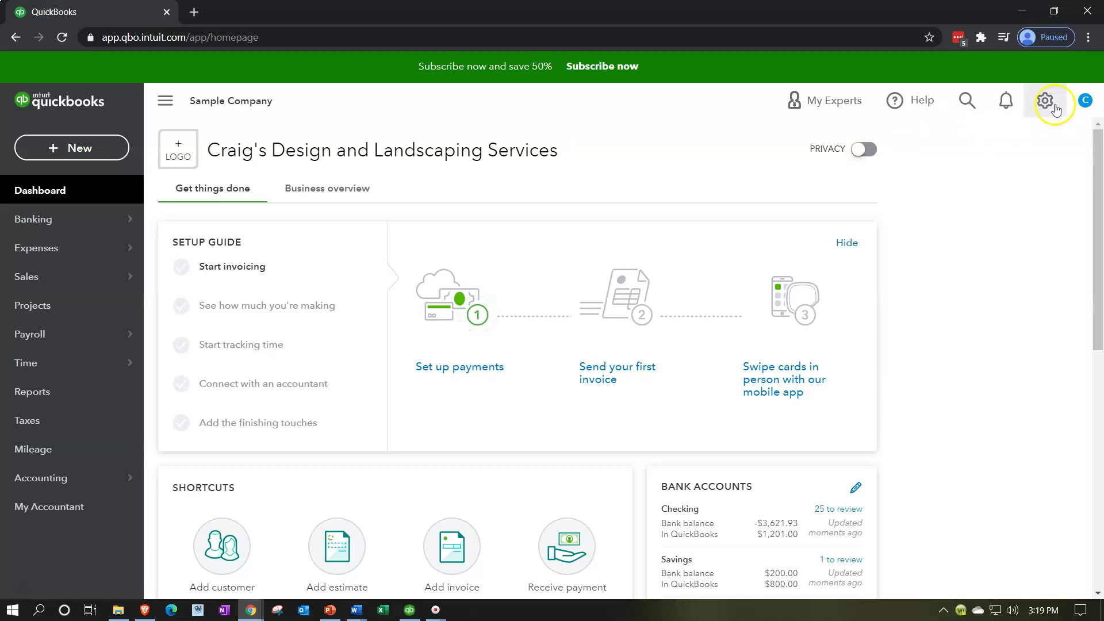
click(1045, 101)
Open Account and Settings and scroll through the Company tab's name, tax form, contact info and address.
click(485, 184)
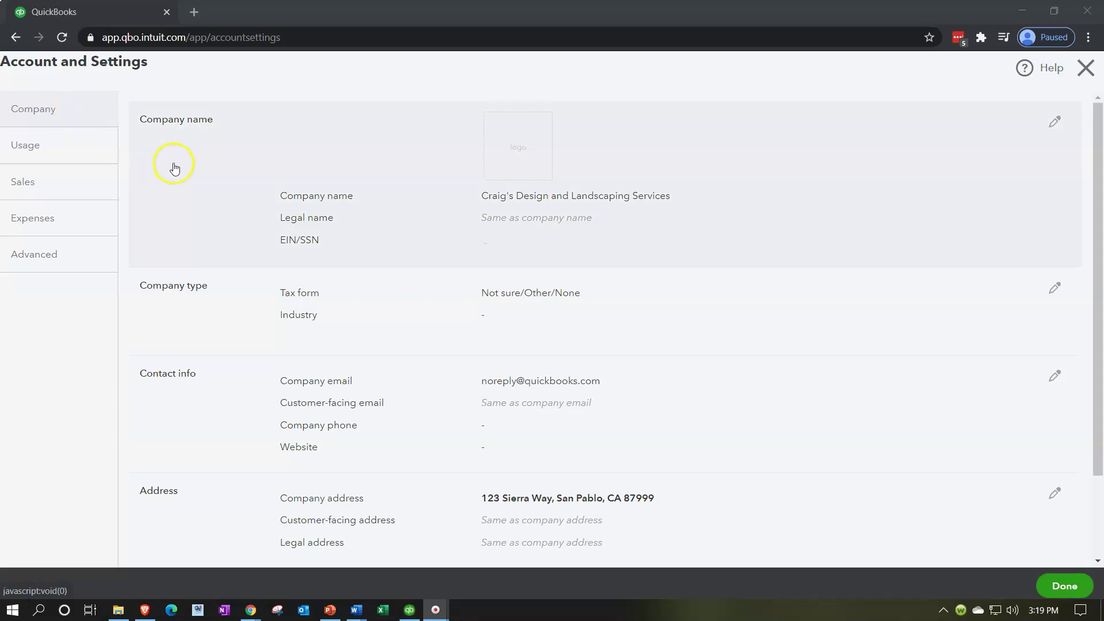
scroll(178, 173, down, 1)
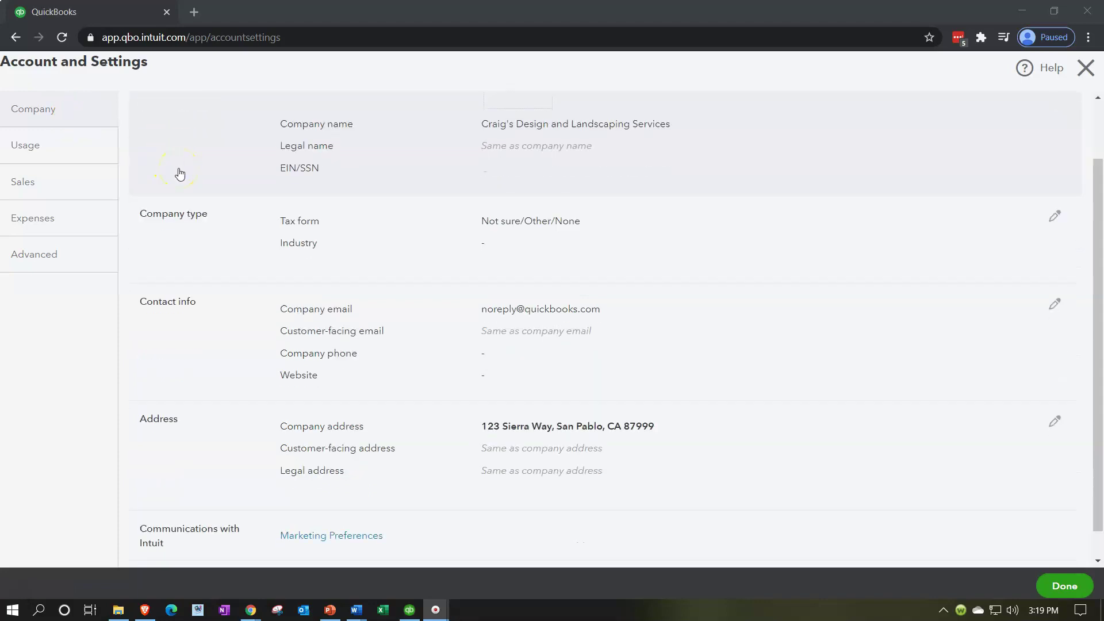
scroll(185, 251, down, 1)
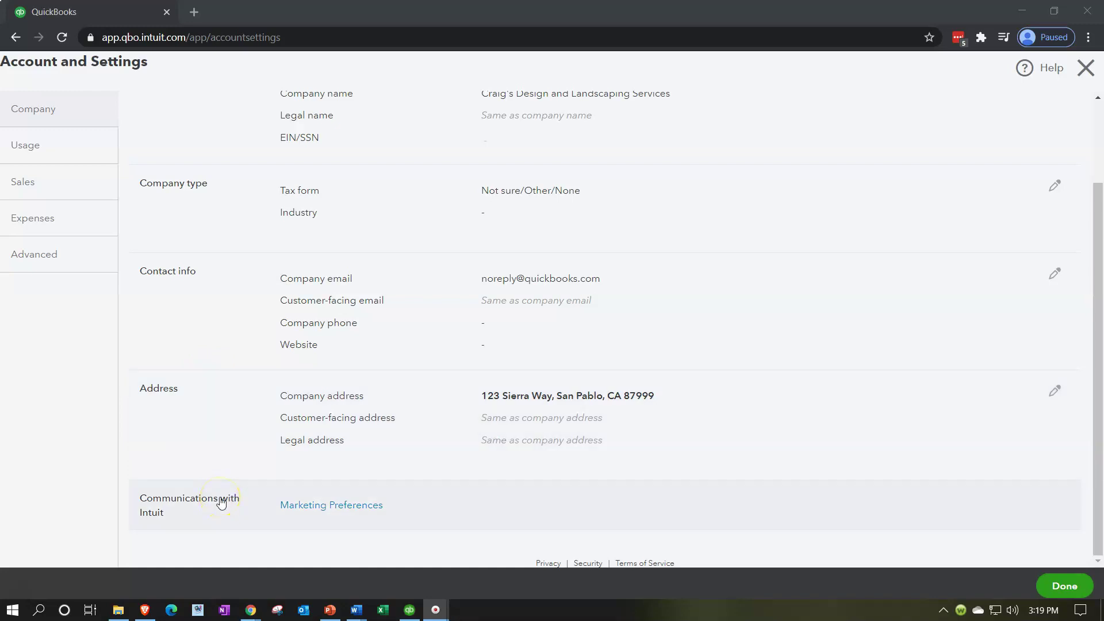
click(67, 154)
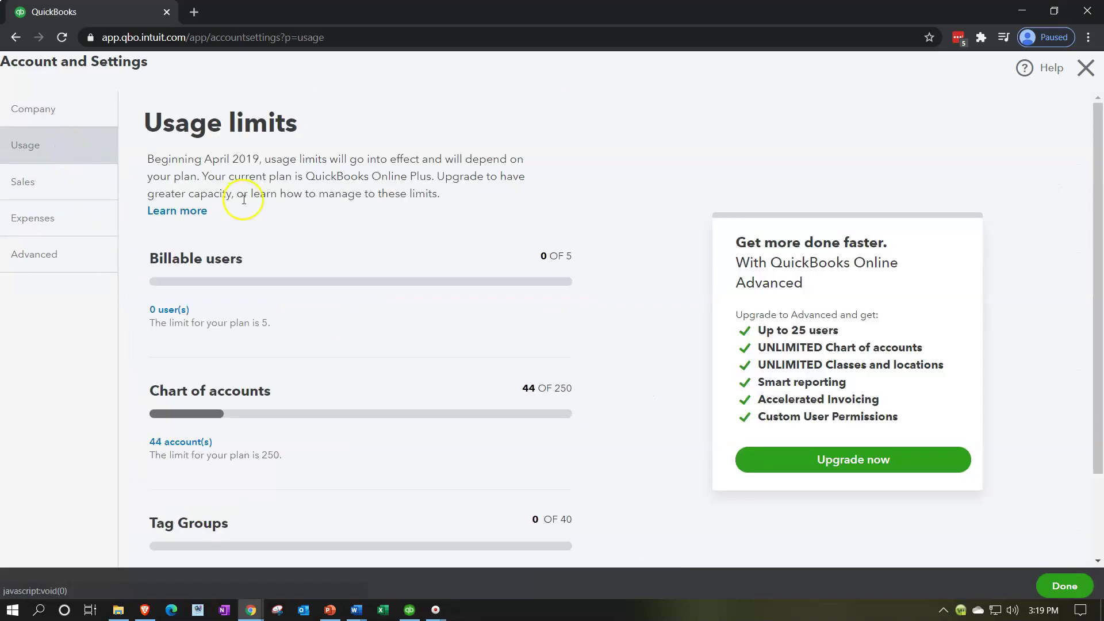
scroll(244, 199, down, 2)
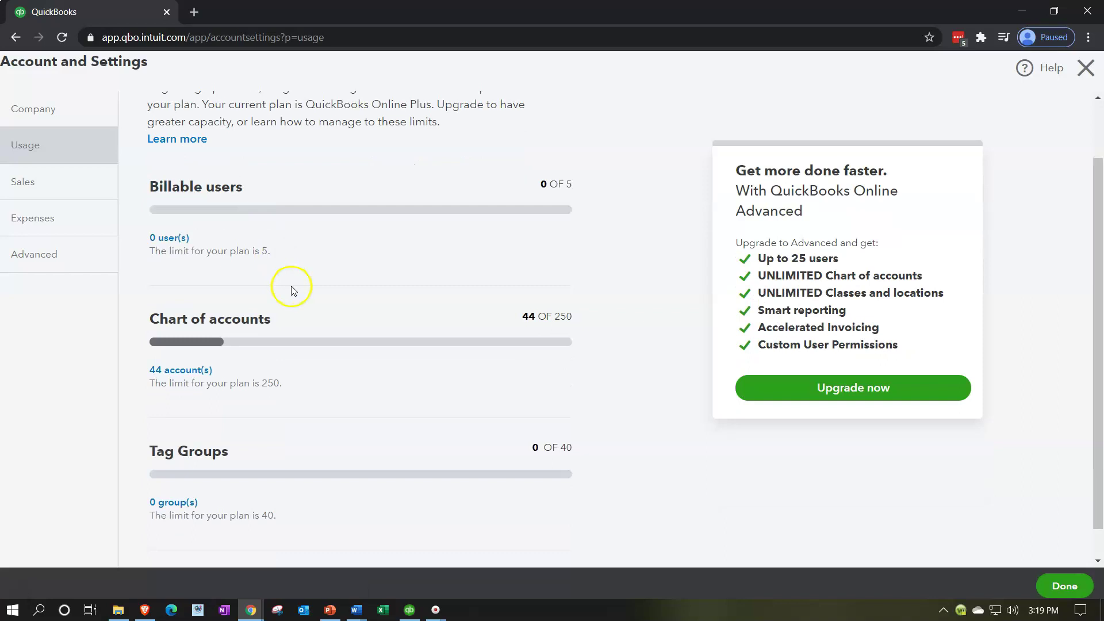
scroll(294, 295, up, 2)
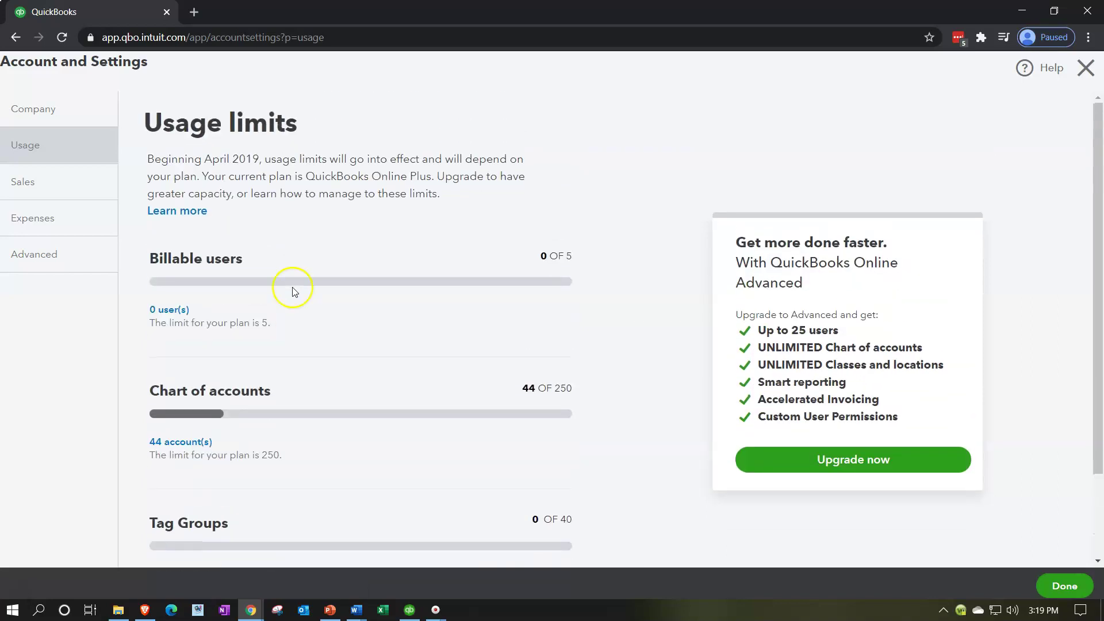
Review the Sales settings down to Statements: inventory tracking On, late fees Off, progress invoicing Off.
click(58, 191)
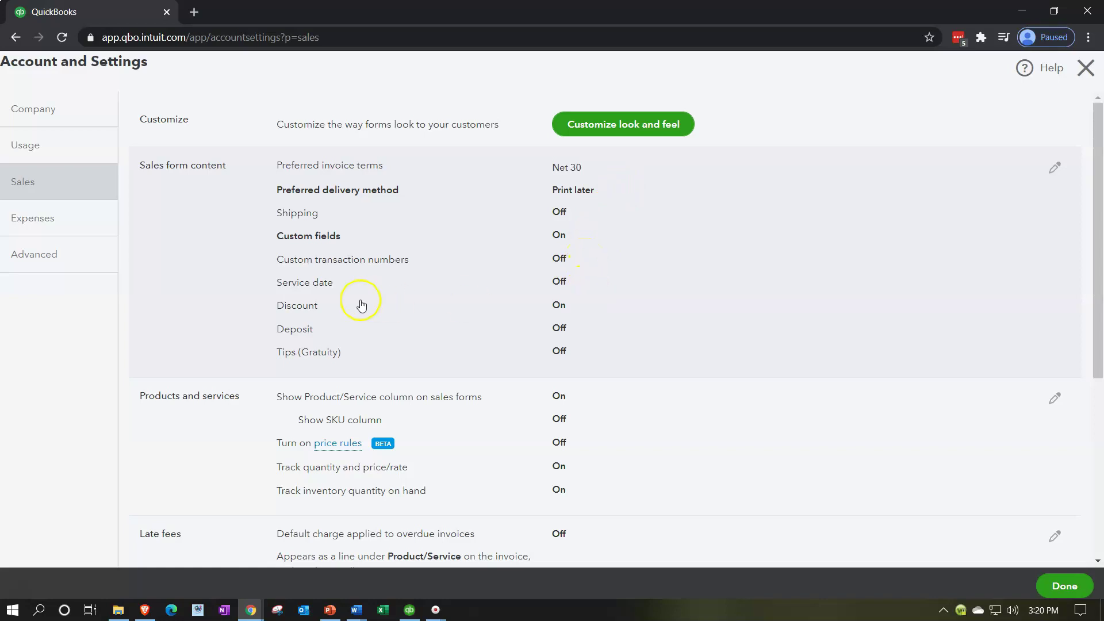
scroll(194, 297, down, 1)
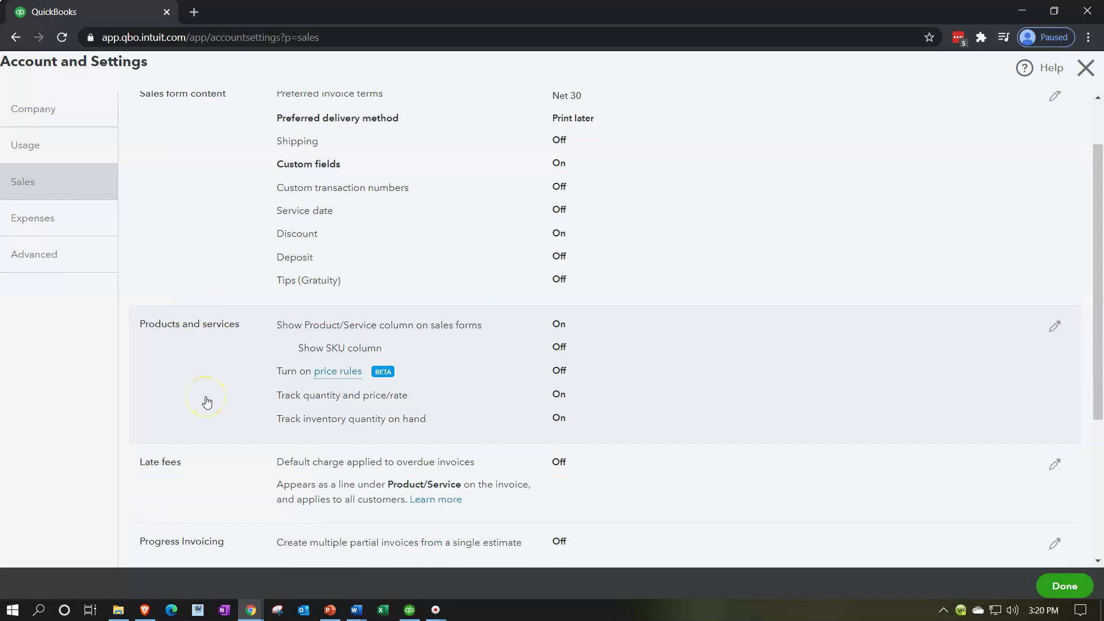
scroll(207, 401, down, 1)
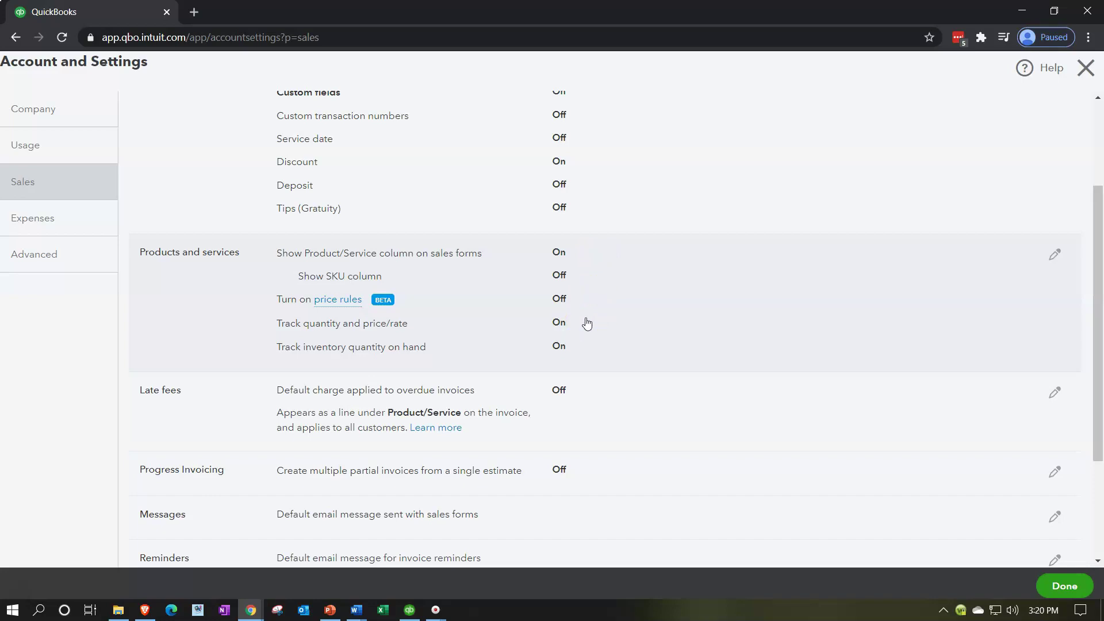
scroll(586, 322, down, 1)
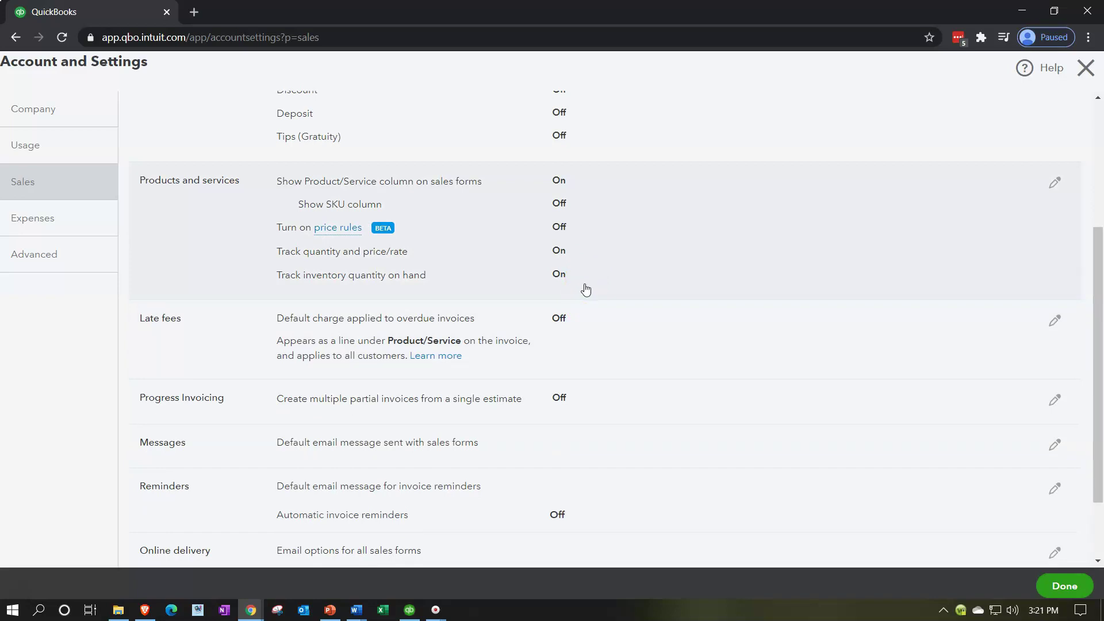
scroll(586, 288, down, 1)
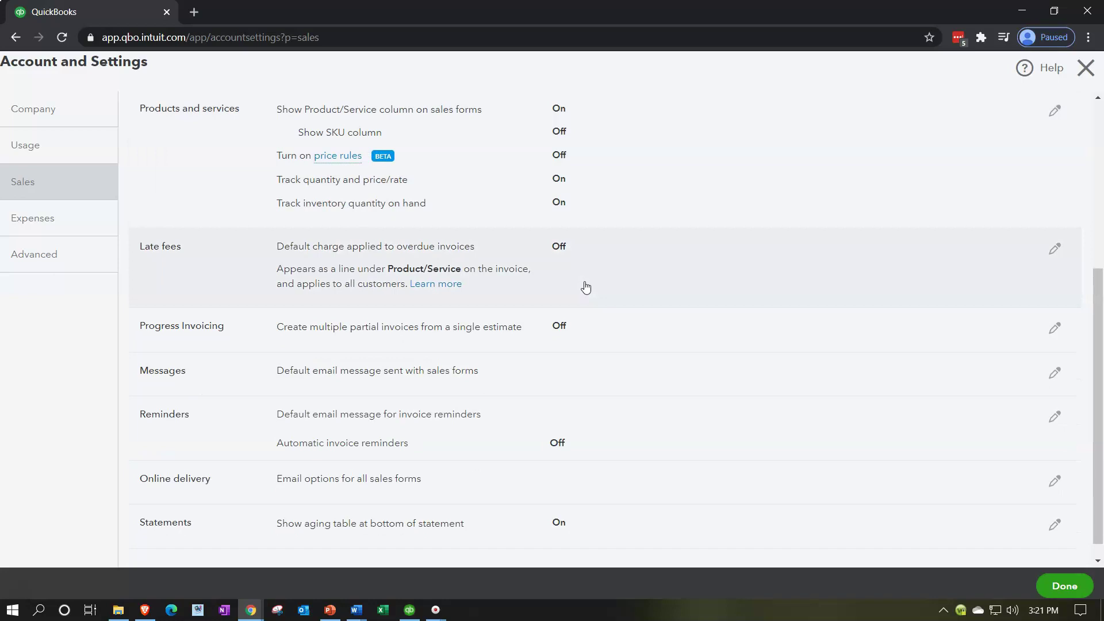
scroll(586, 288, down, 1)
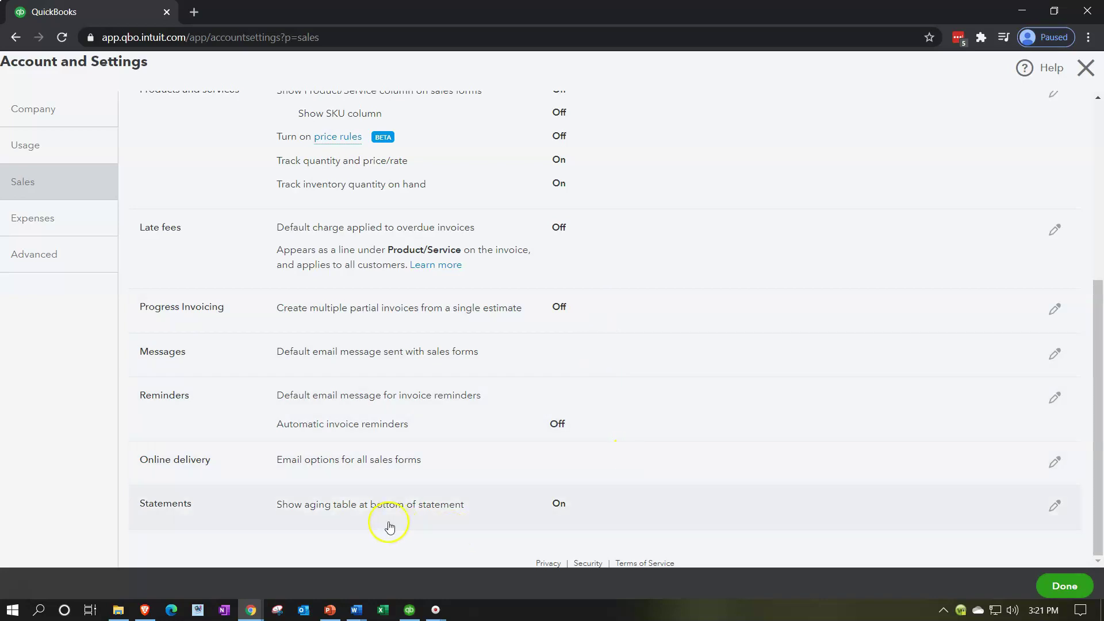
Check the Expenses settings, then view Advanced: January fiscal year, Accrual method, class and location tracking Off.
click(53, 233)
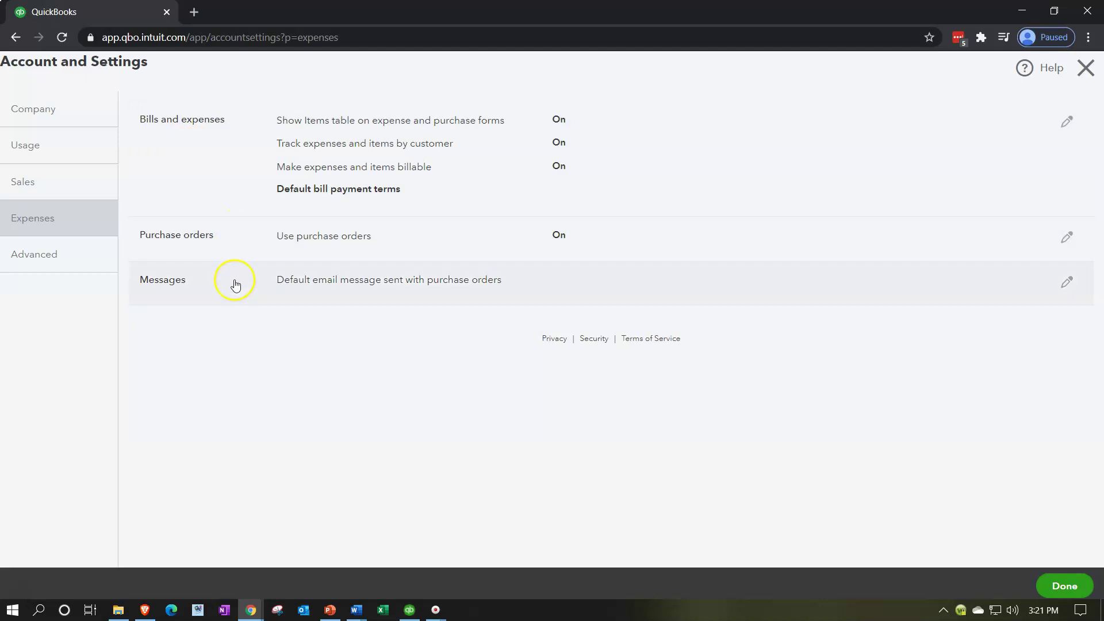
click(60, 262)
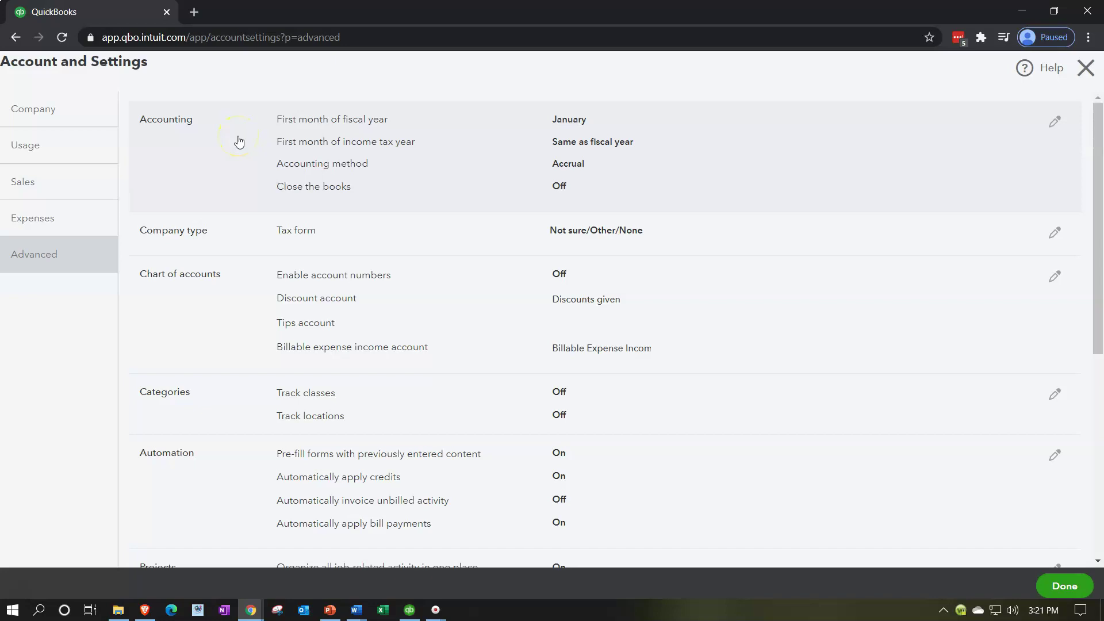
click(283, 136)
click(644, 193)
click(615, 180)
click(588, 174)
scroll(657, 179, down, 1)
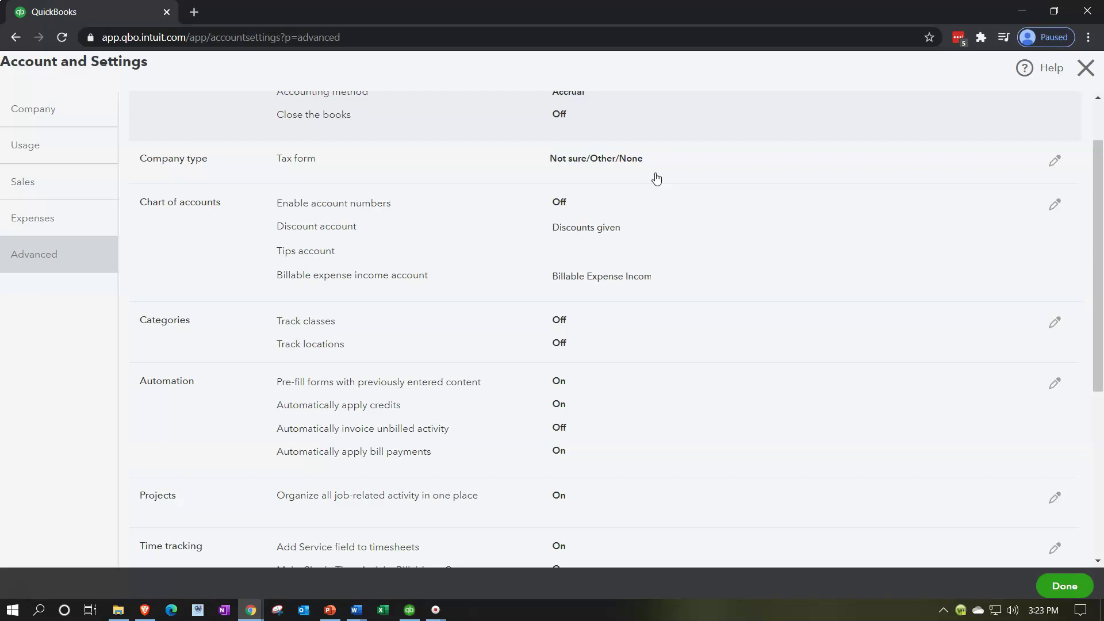
scroll(656, 179, down, 2)
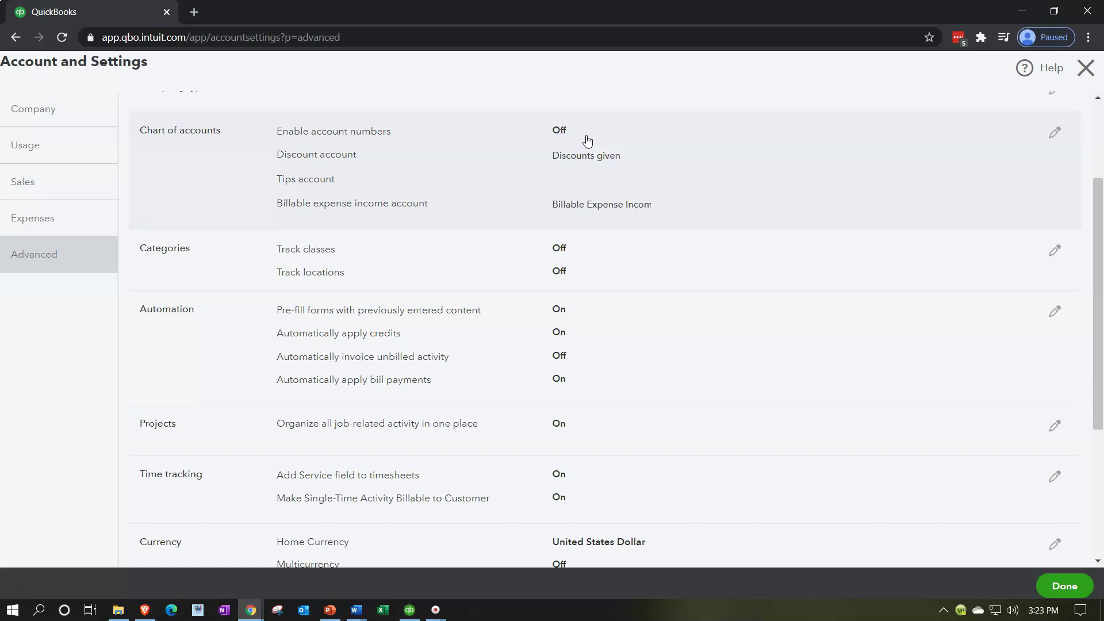
click(601, 173)
click(627, 268)
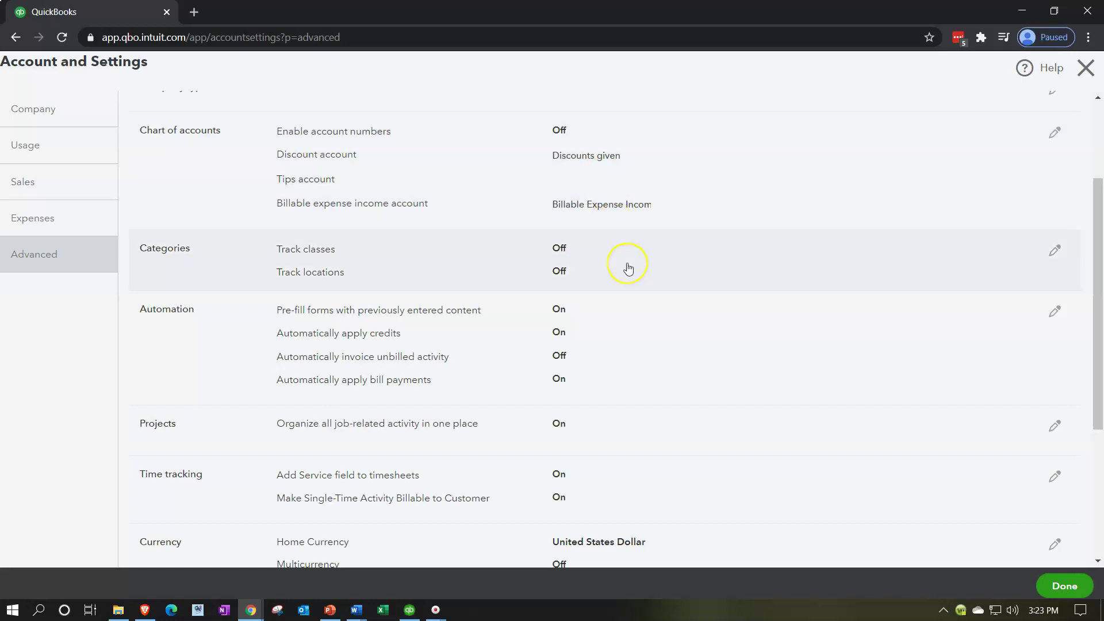
scroll(628, 268, down, 1)
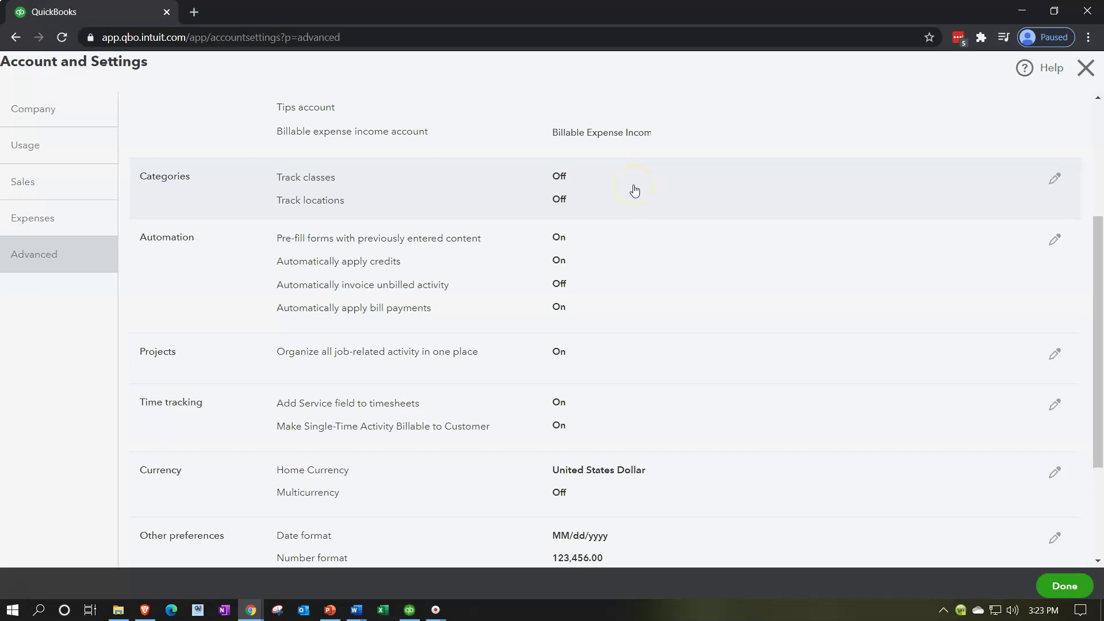
click(610, 199)
scroll(609, 199, down, 1)
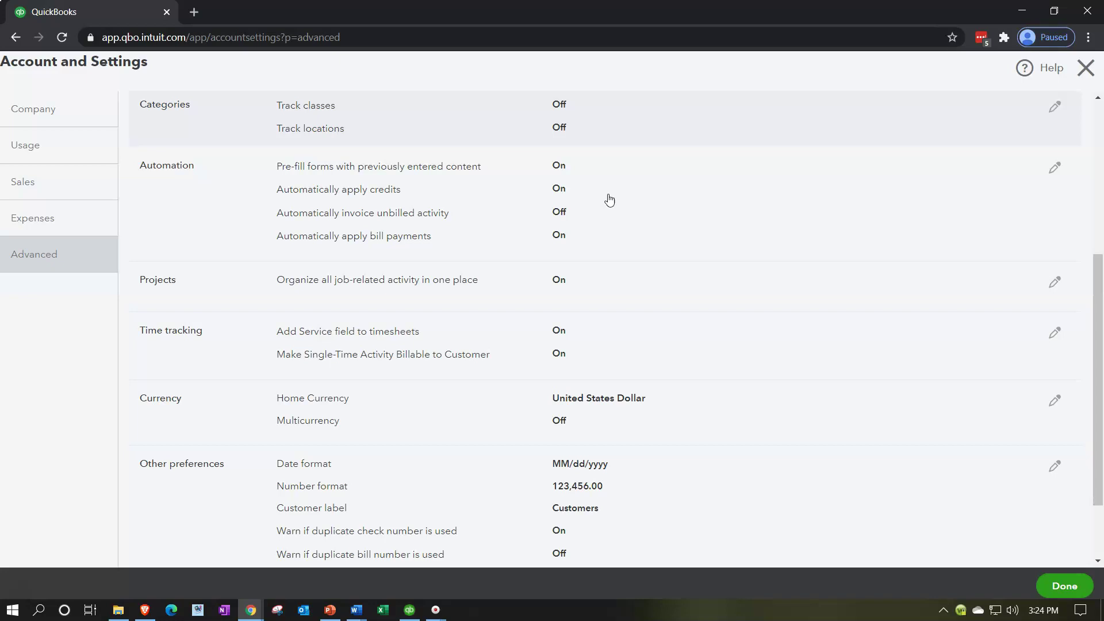
scroll(609, 200, down, 1)
click(607, 214)
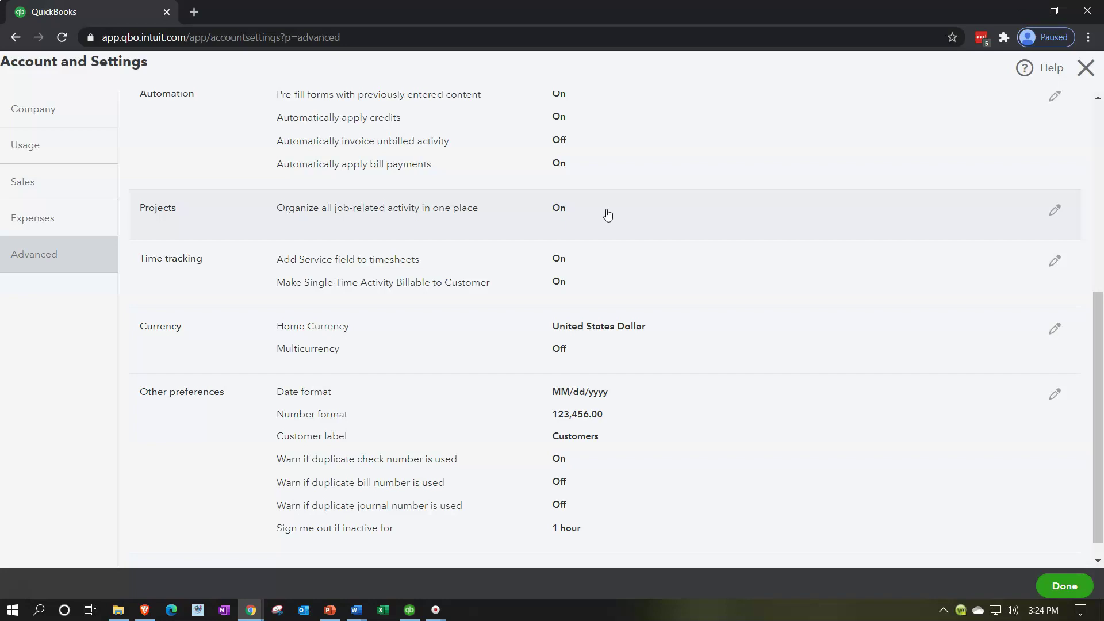
scroll(608, 214, down, 1)
click(610, 237)
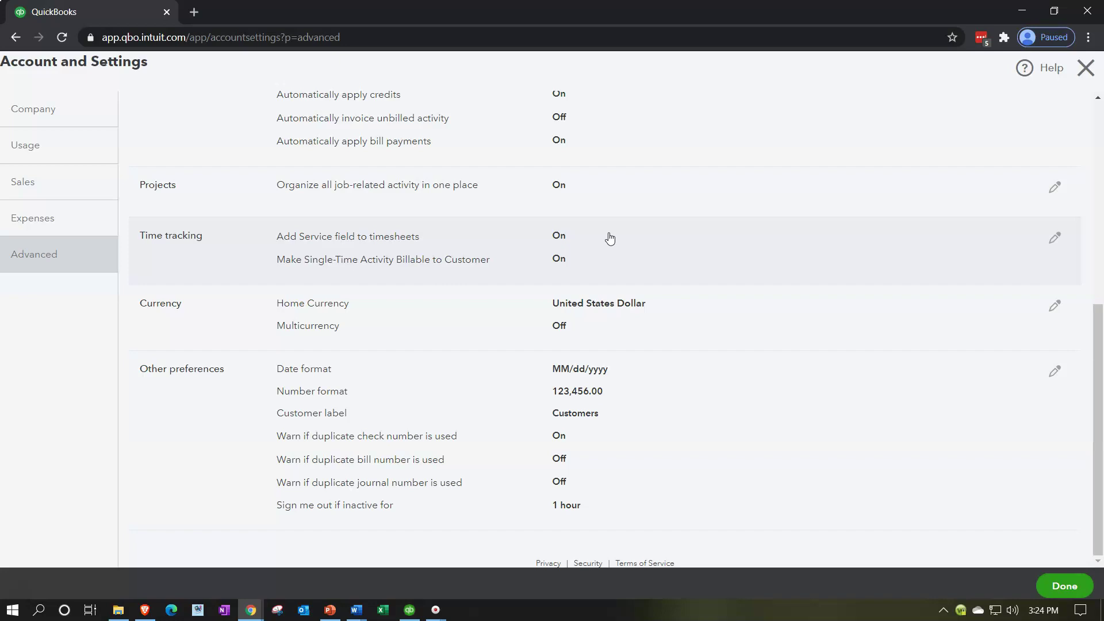
click(665, 321)
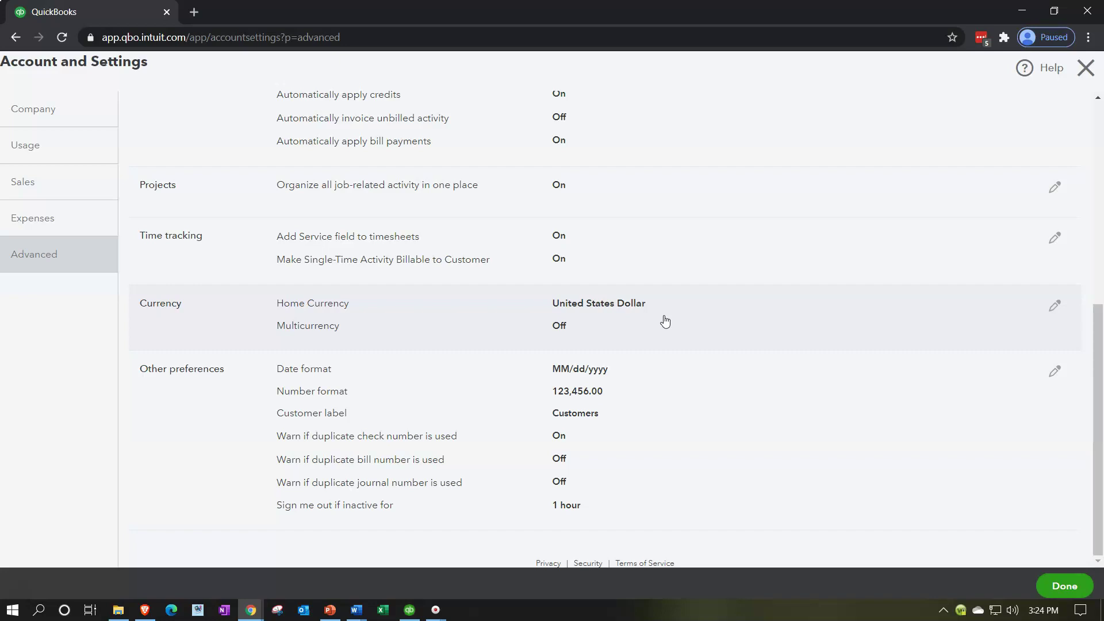
click(666, 389)
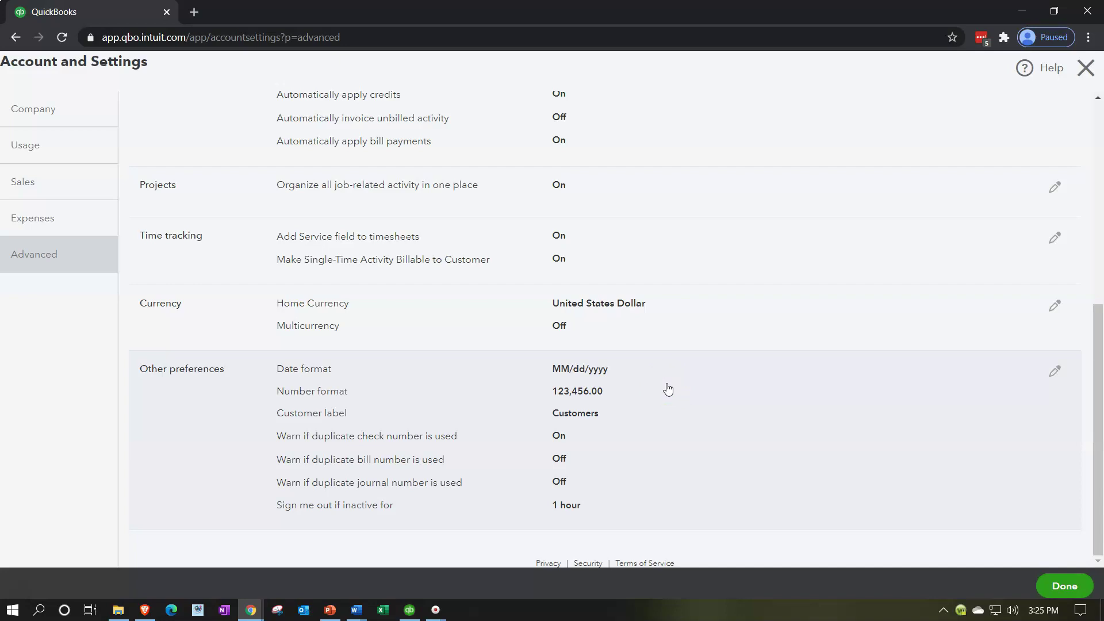
click(626, 418)
click(617, 489)
Scroll back to the top of Account and Settings and close it to reach the dashboard.
click(589, 493)
scroll(194, 484, up, 7)
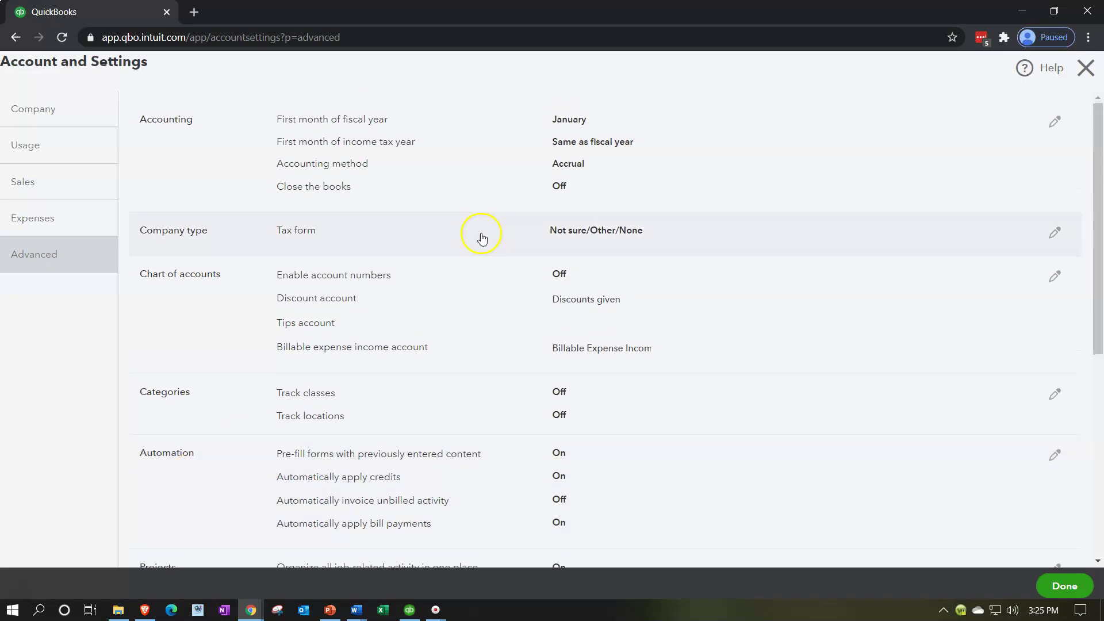
click(1085, 69)
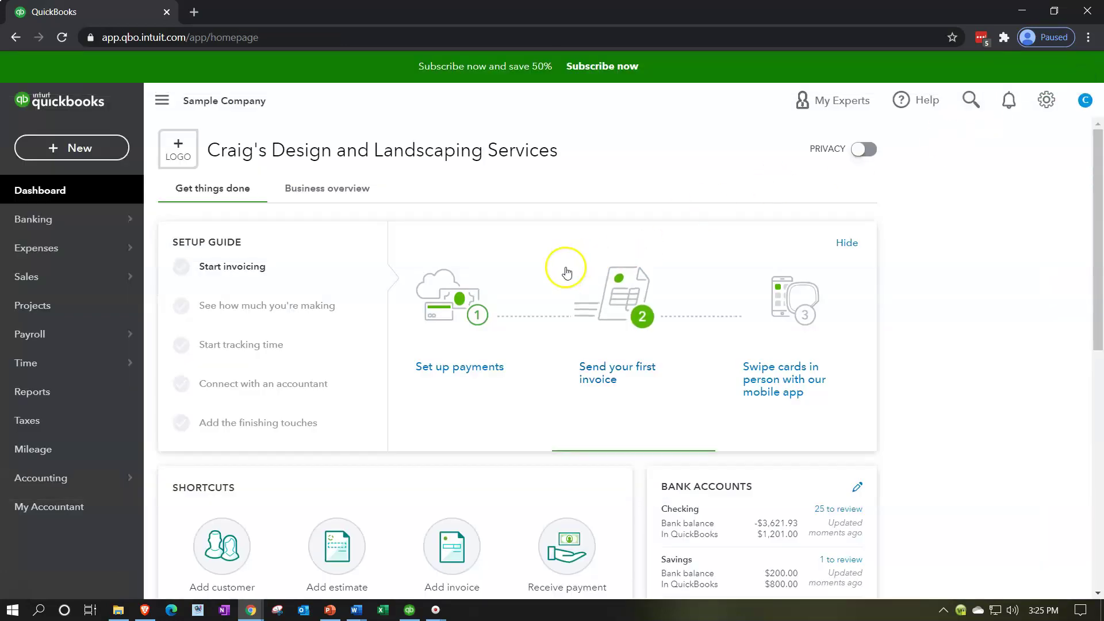